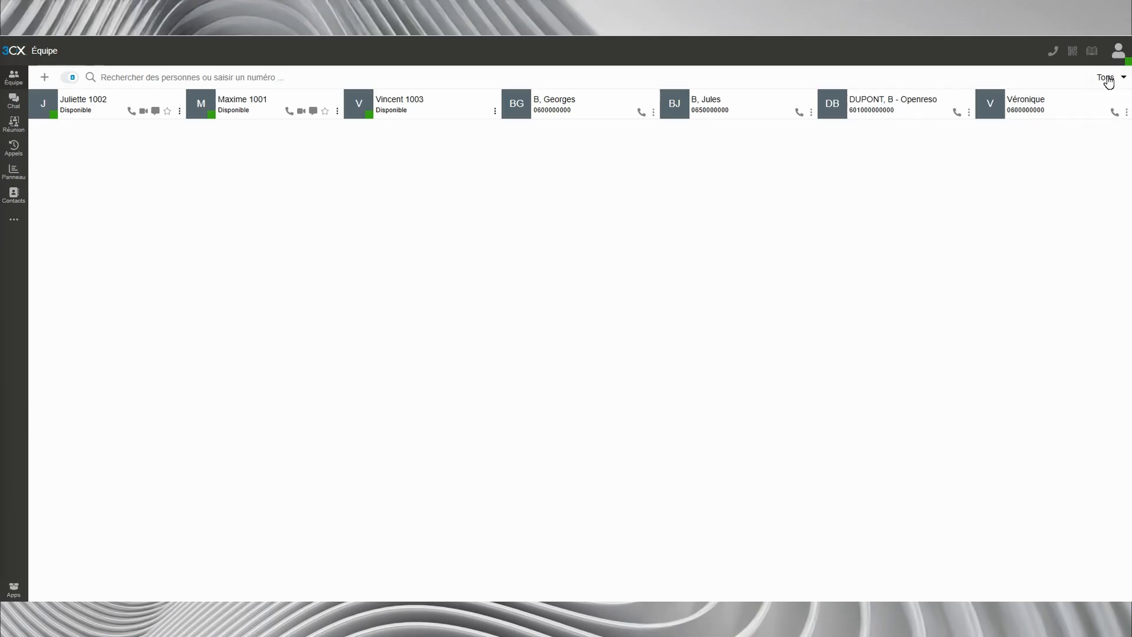
- Set the presence status to Disponible and give it the custom message "Je suis disponible"
left_click(1117, 51)
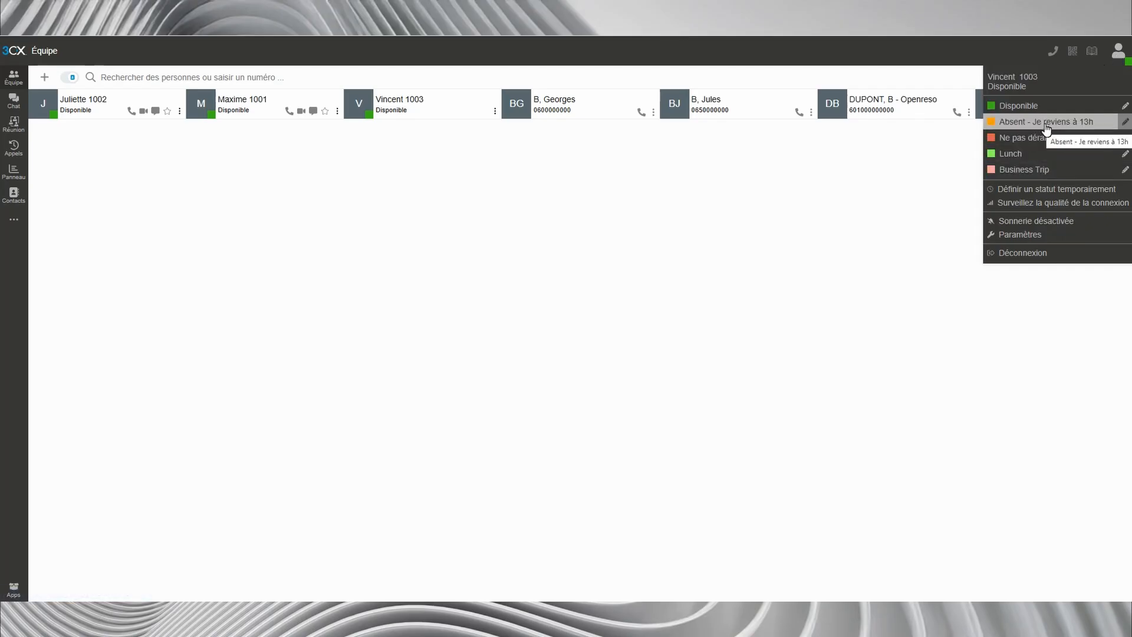
left_click(1024, 108)
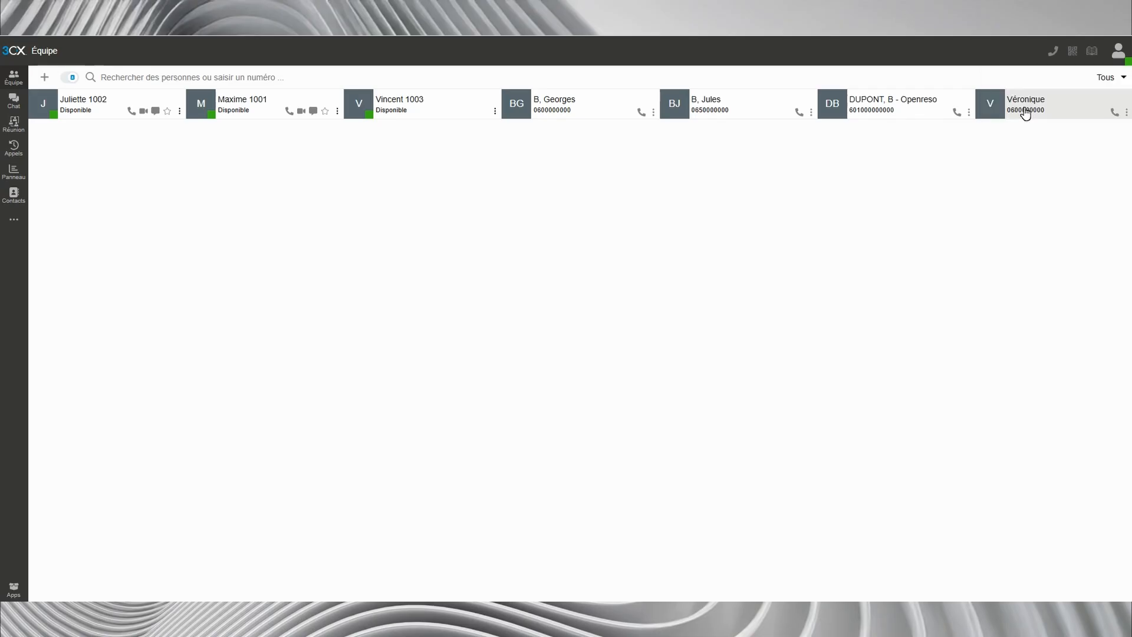
left_click(1120, 62)
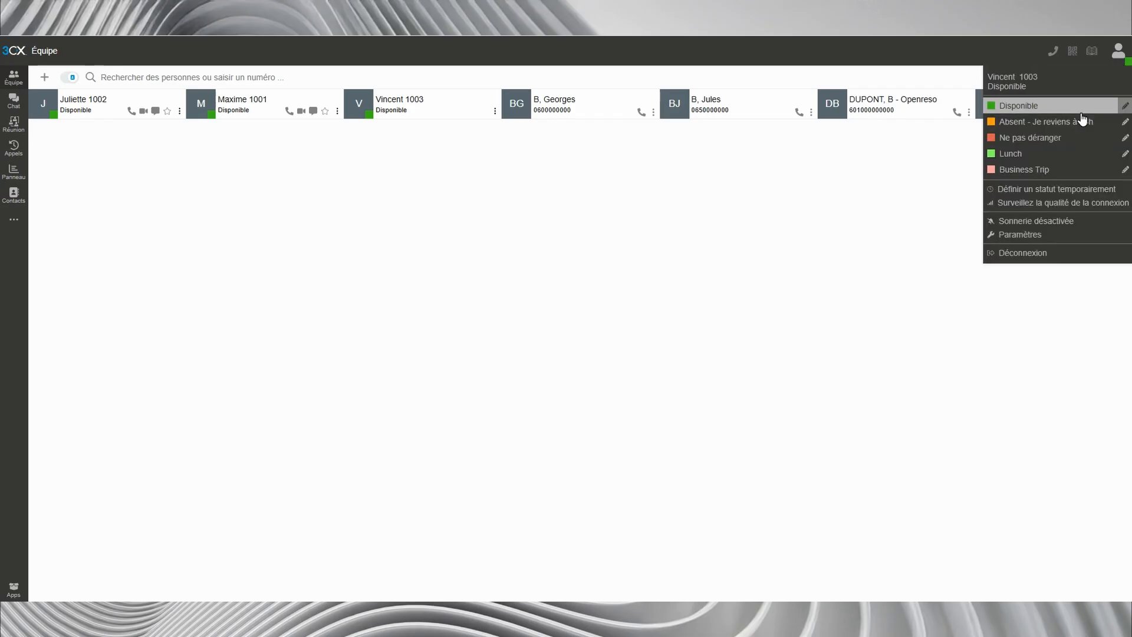
left_click(1124, 106)
type("Je suis disponible")
key("Return")
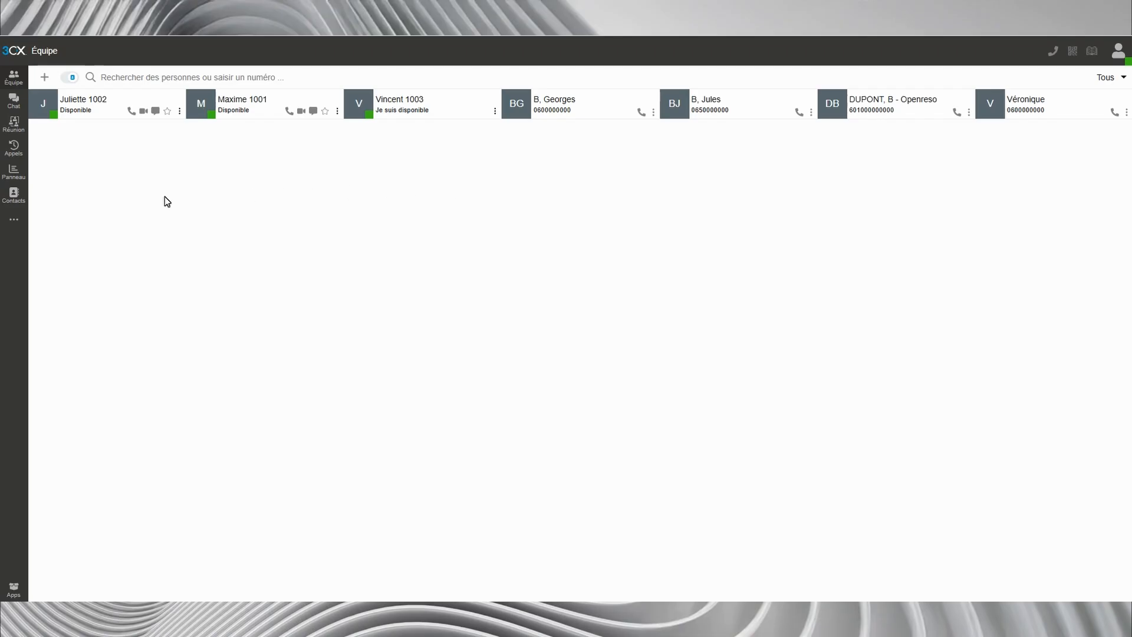
- Open the call forwarding settings and look through the Absent, Ne pas déranger and Disponible status rules
left_click(21, 226)
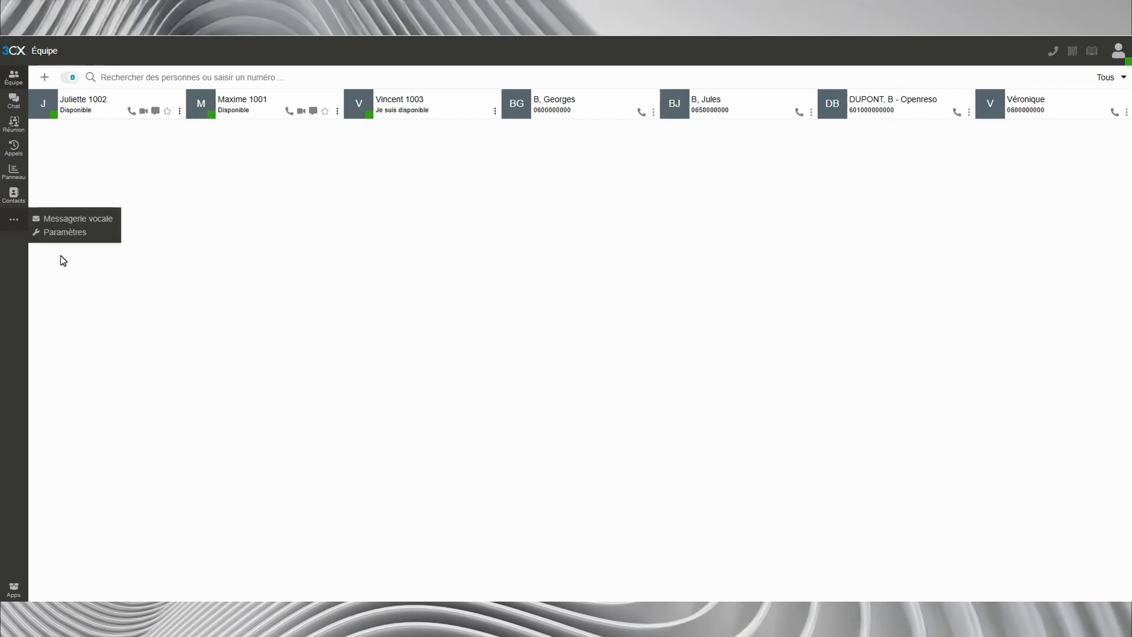
left_click(77, 233)
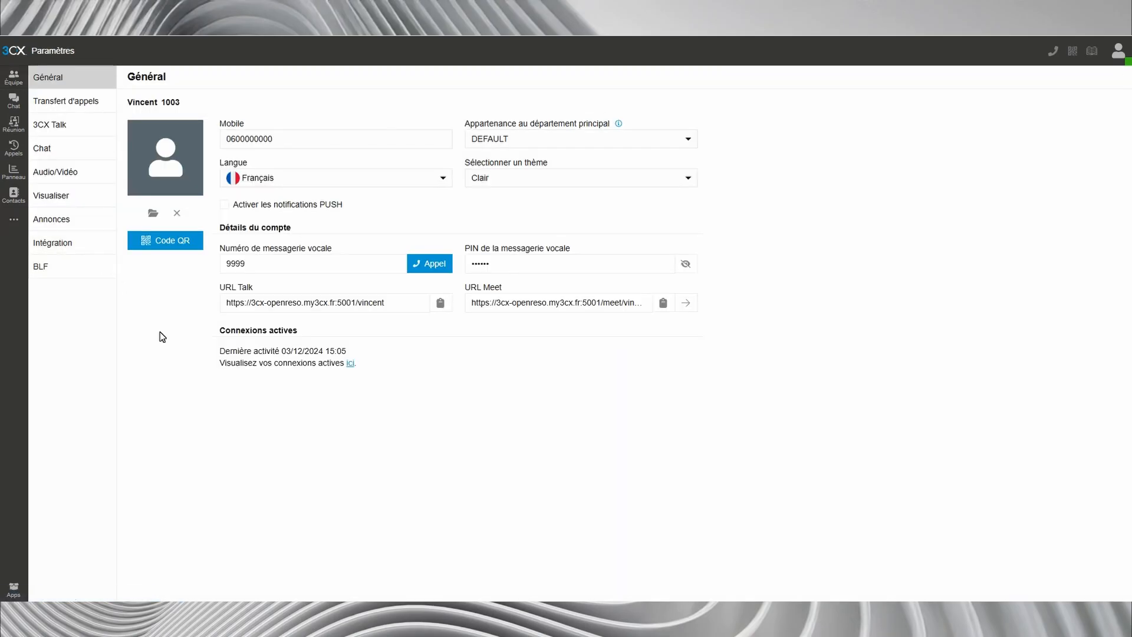
left_click(92, 105)
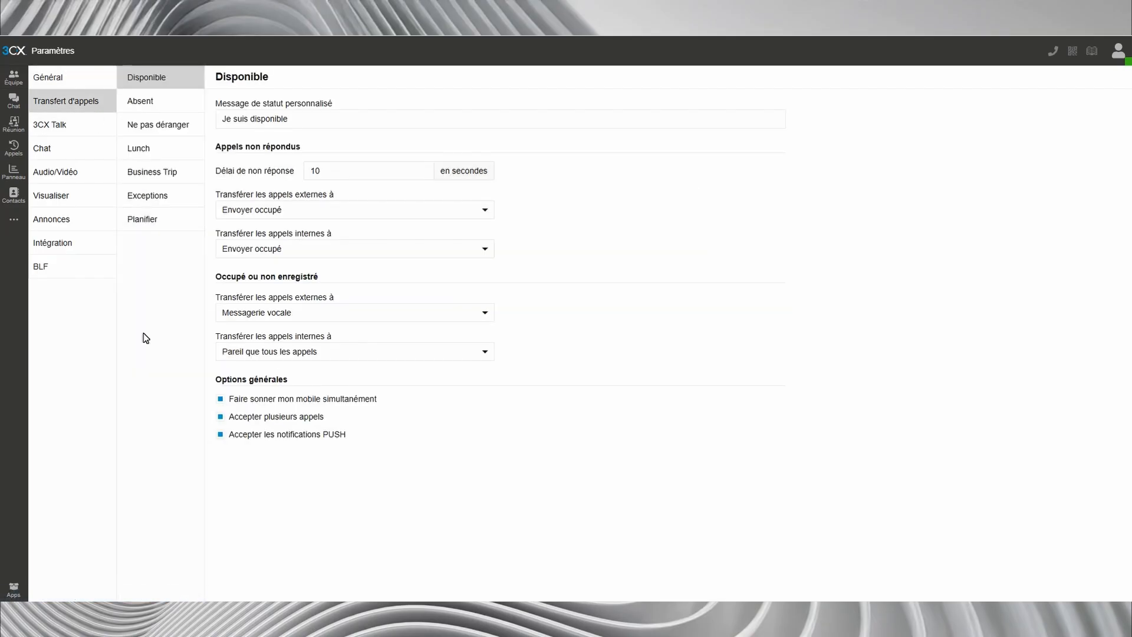
left_click(167, 104)
left_click(174, 127)
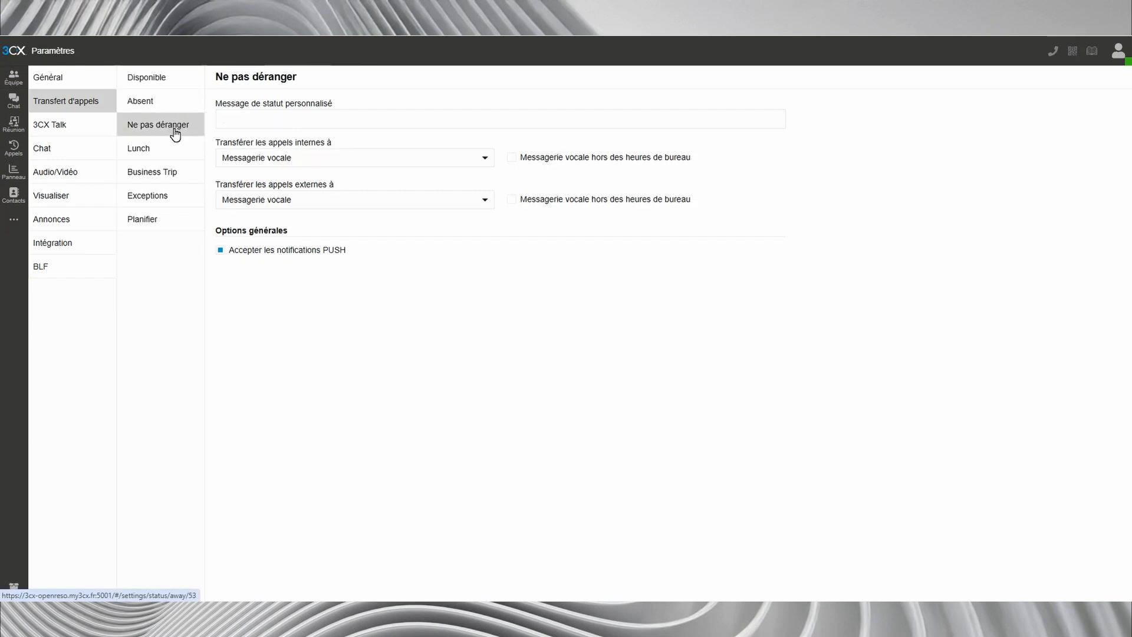
left_click(175, 90)
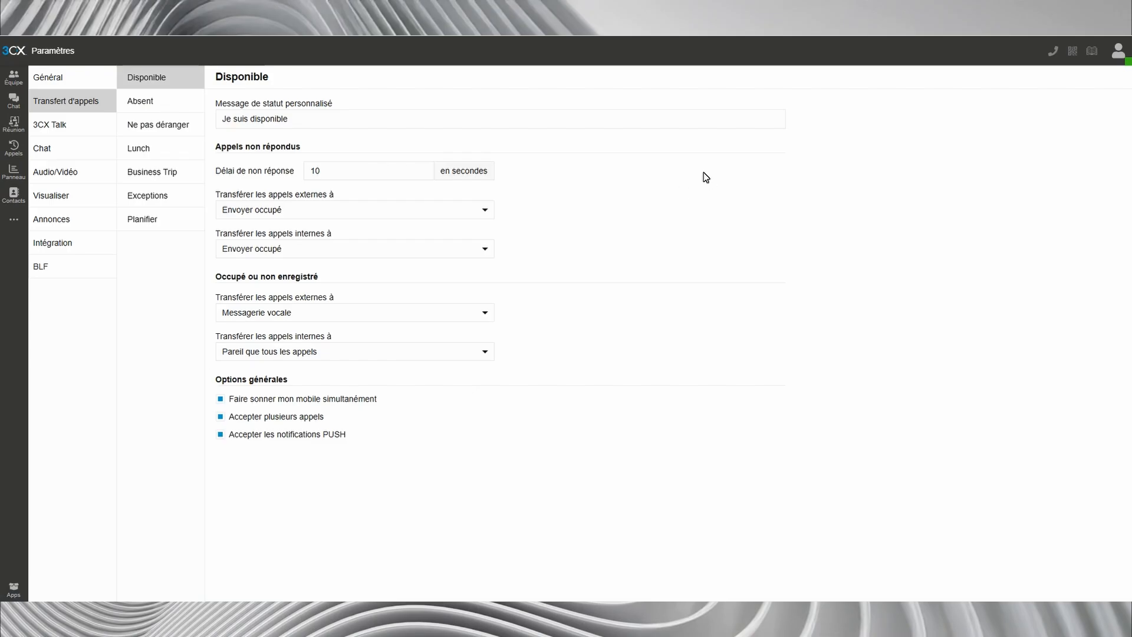
- Set the no-answer delay for the Disponible status to 20 seconds
left_click(361, 170)
key("ctrl+a")
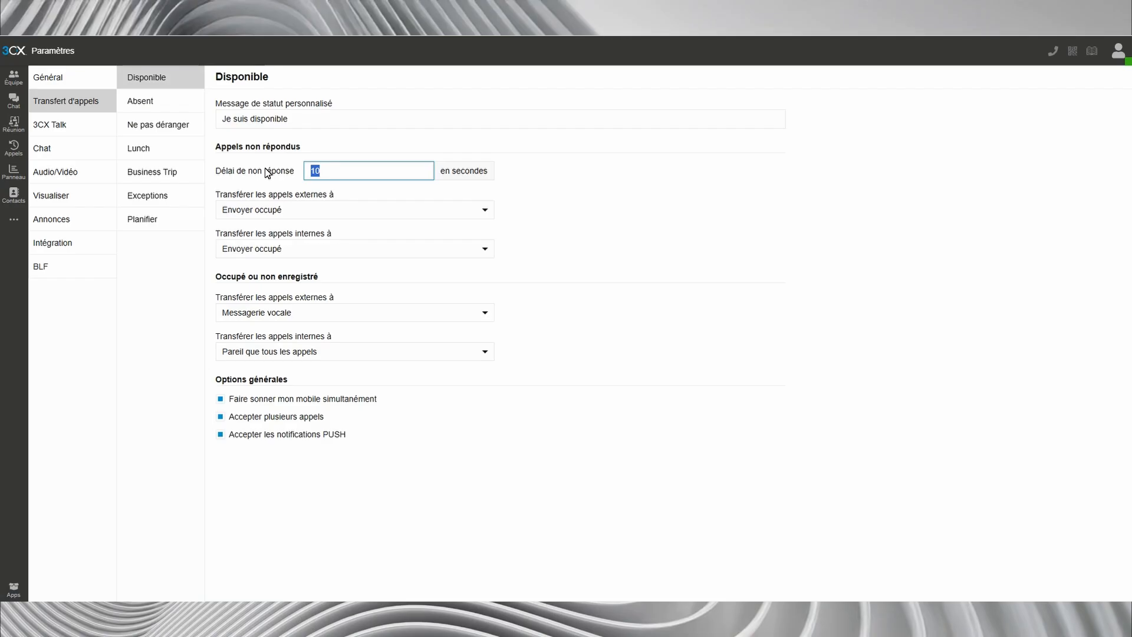
type("20")
left_click(571, 222)
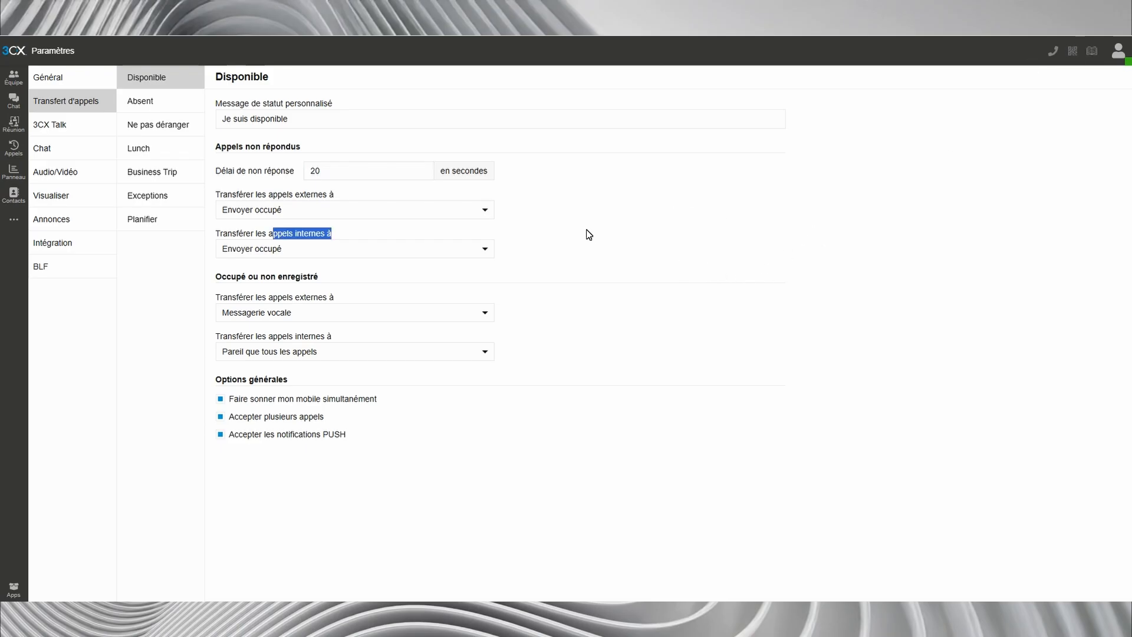
left_click(587, 230)
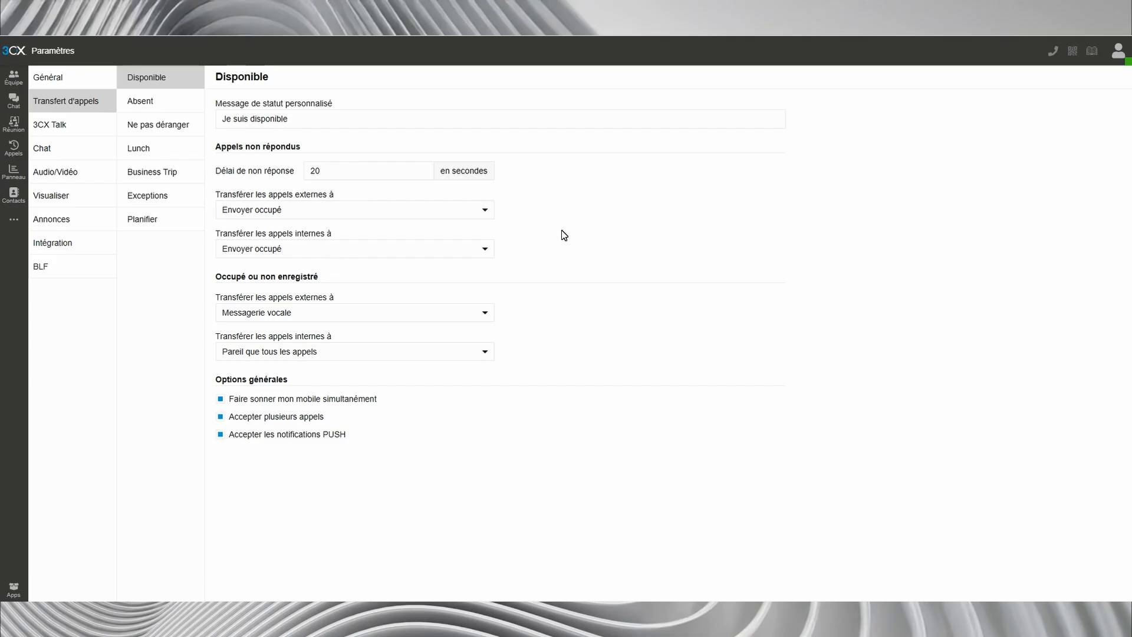
- Try forwarding unanswered external calls to Messagerie vocale, and to the second listed colleague under Numéro d'extension, toggling the voicemail option
left_click(480, 211)
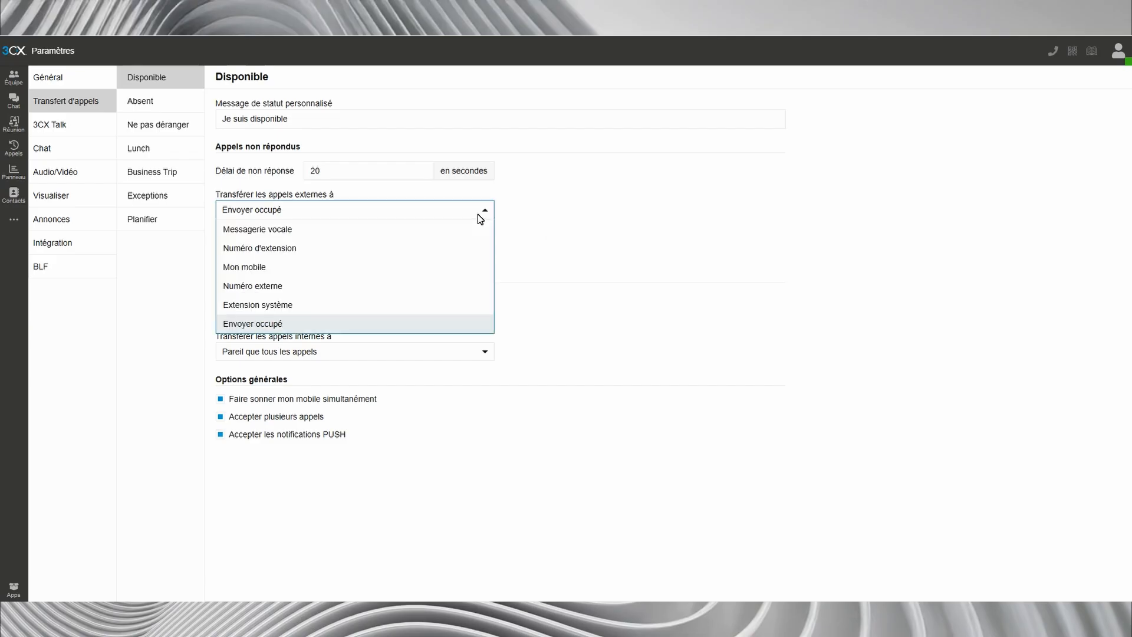
left_click(449, 229)
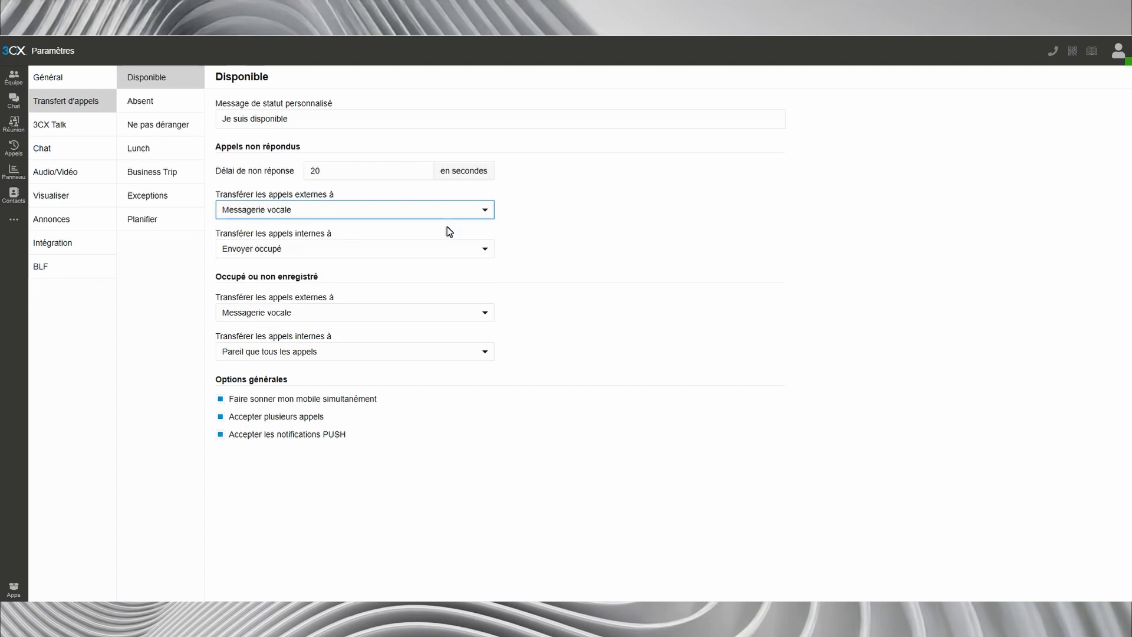
left_click(444, 211)
left_click(425, 246)
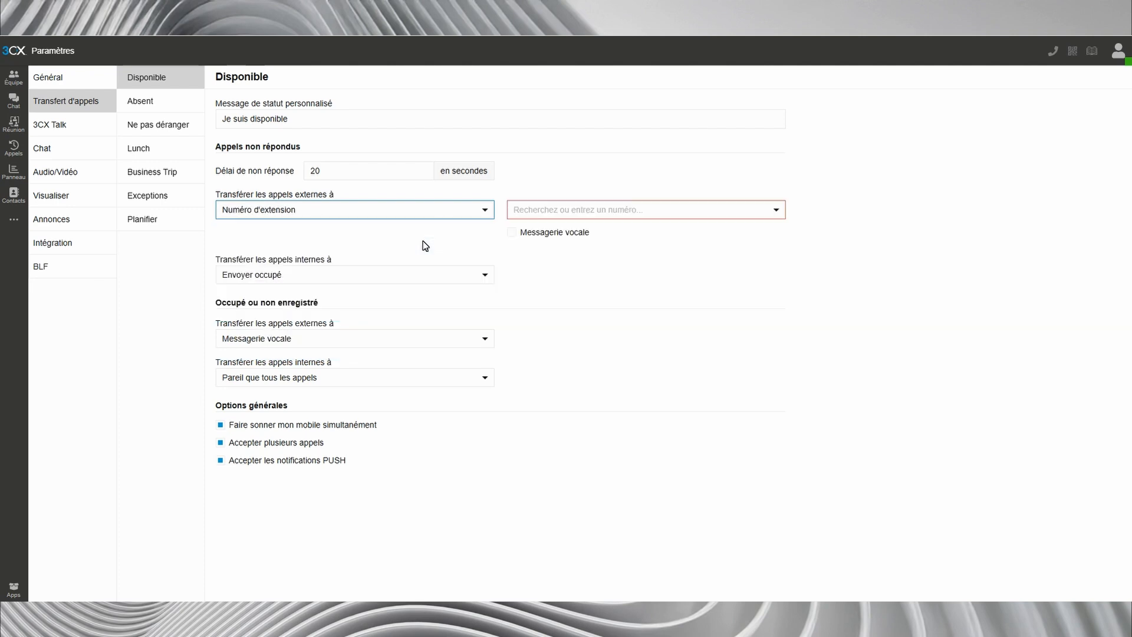
left_click(554, 215)
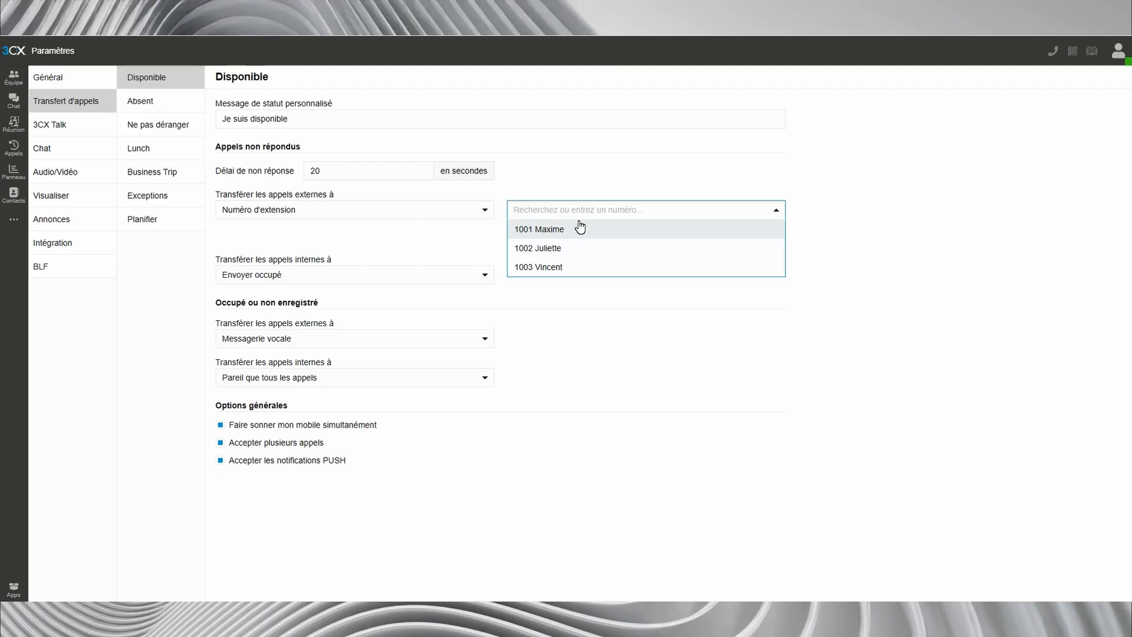
left_click(550, 251)
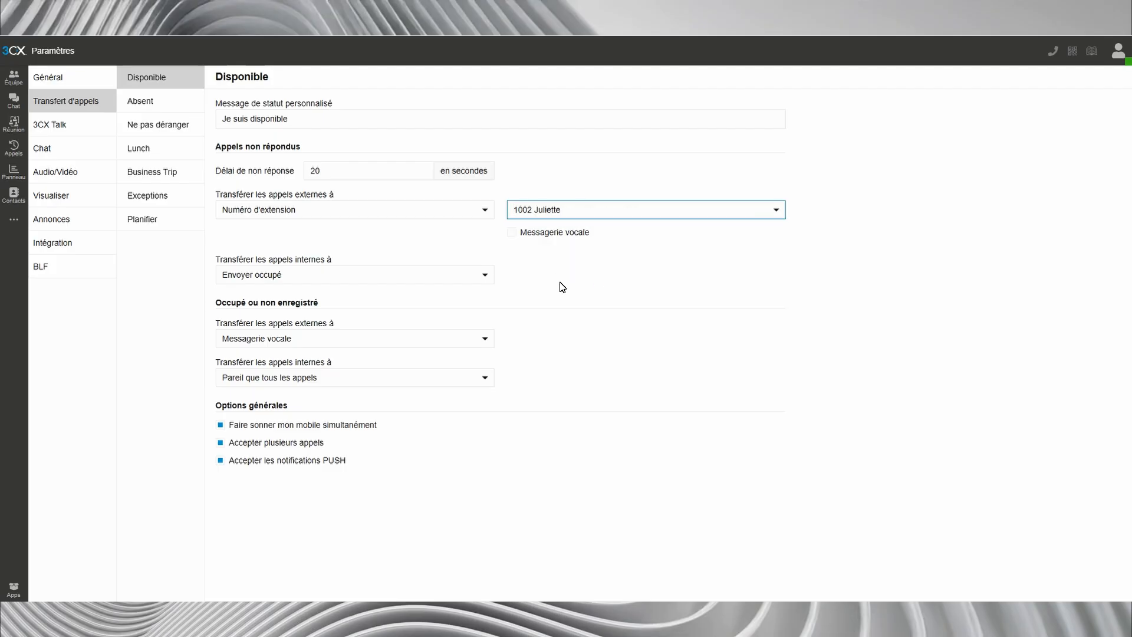
left_click(512, 235)
left_click(513, 235)
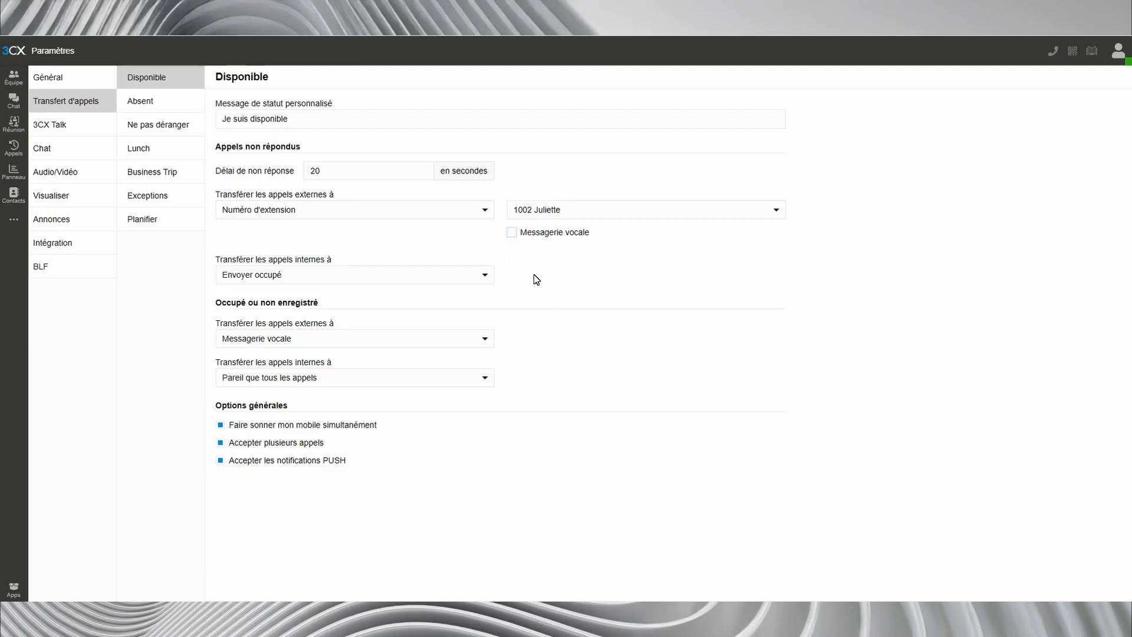
- Try forwarding unanswered external calls to Mon mobile, and to a Numéro externe with the external phone number entered
left_click(422, 215)
left_click(409, 266)
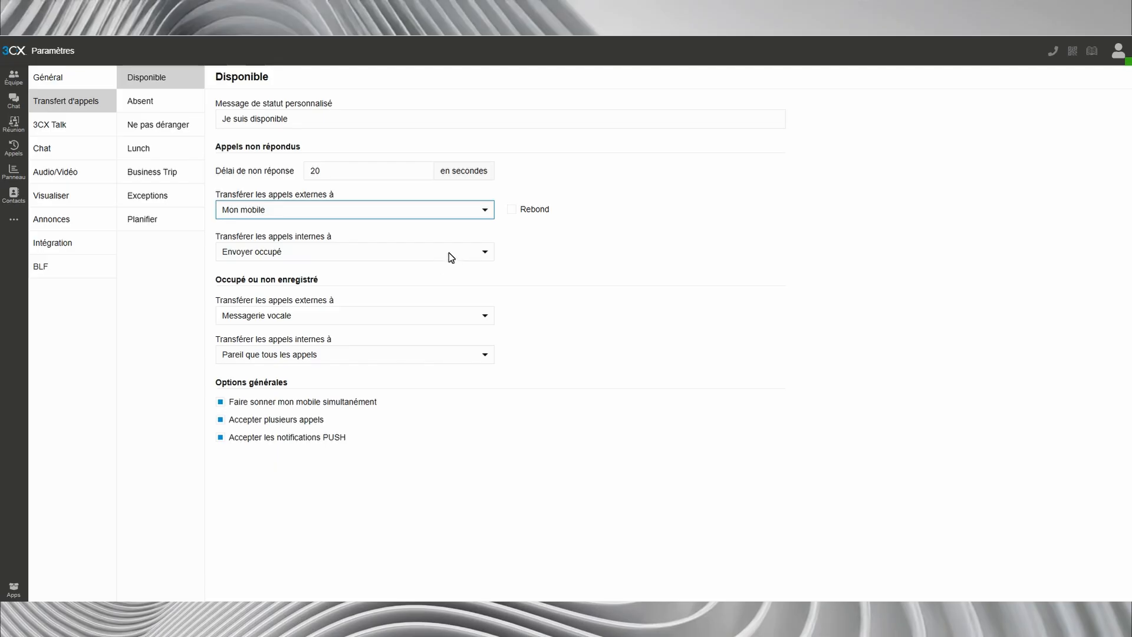
left_click(466, 217)
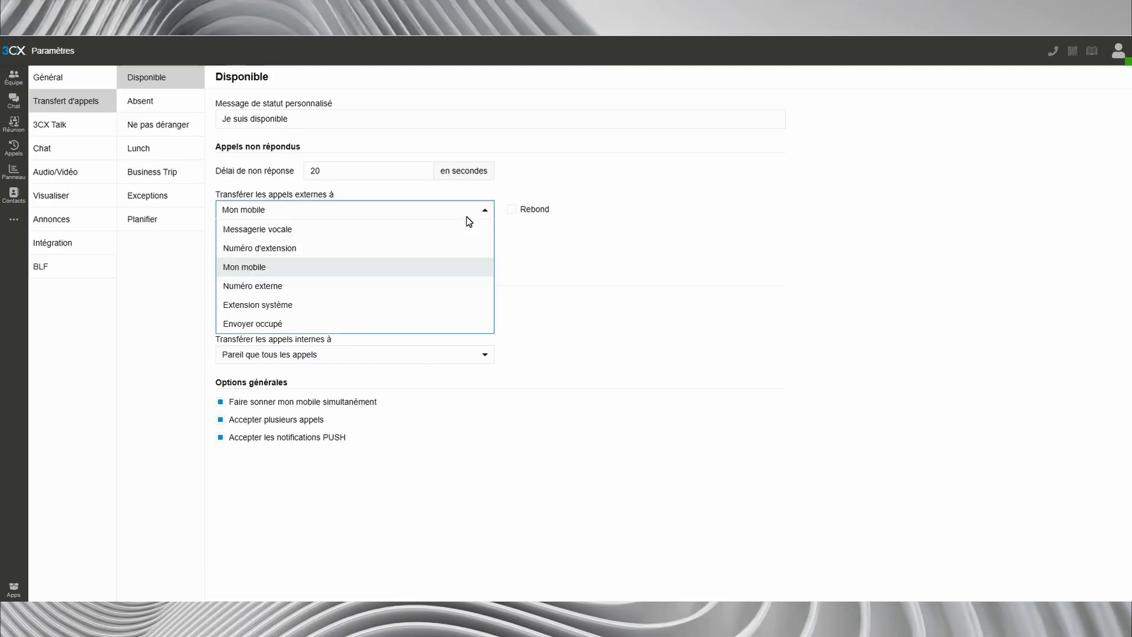
left_click(433, 286)
left_click(540, 210)
type("01000000000")
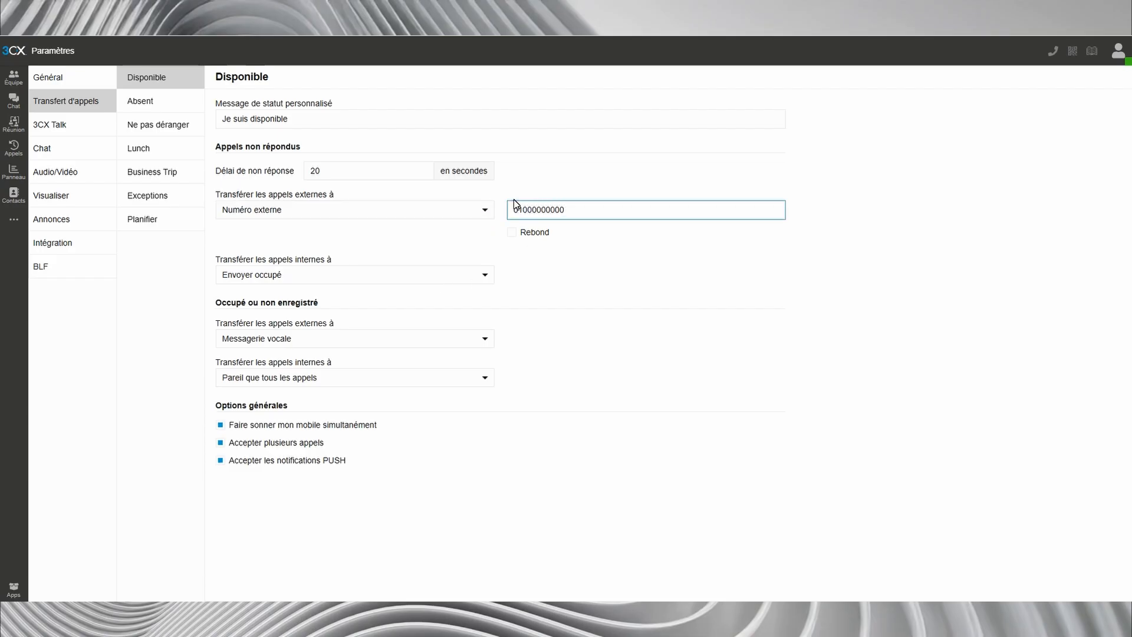
- Try Extension système as the destination for unanswered external calls and browse the available system extensions
left_click(466, 211)
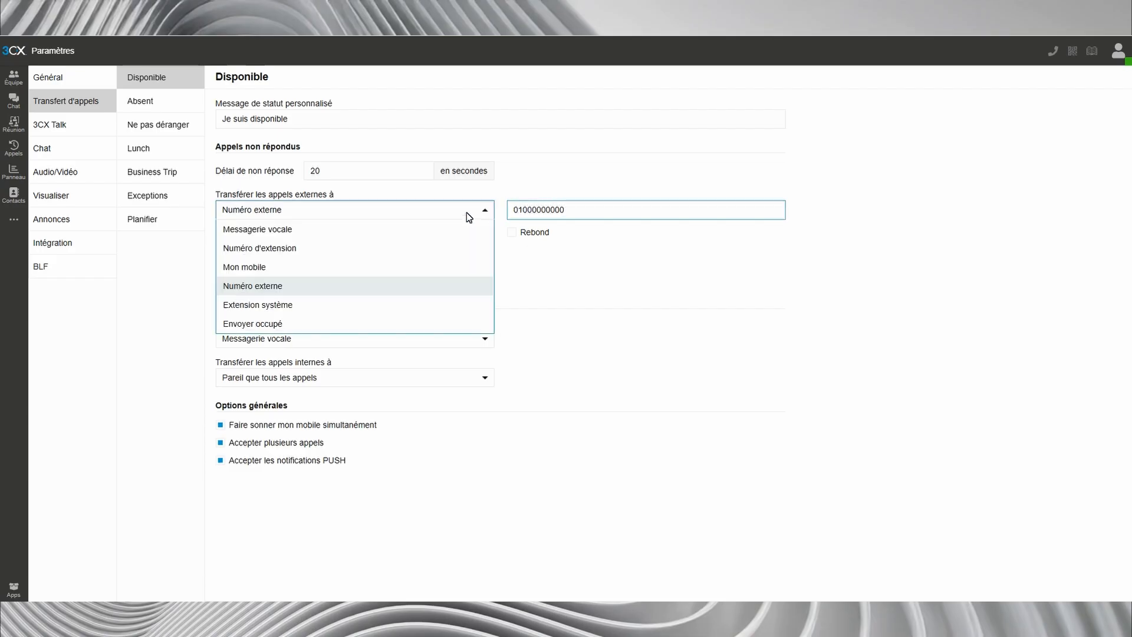
left_click(337, 307)
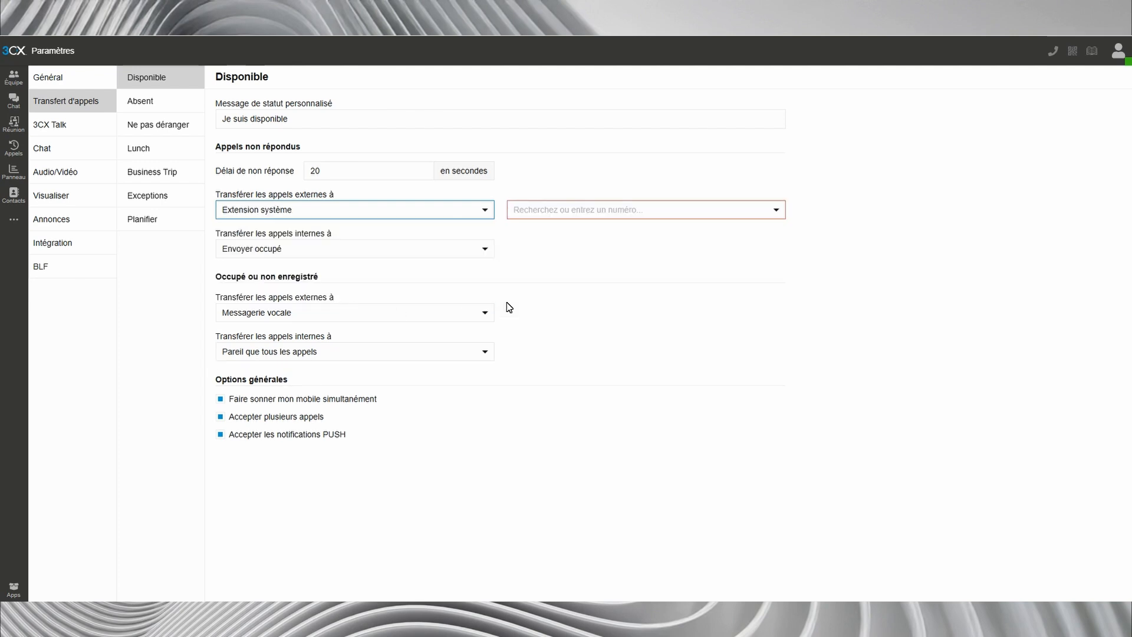
left_click(609, 213)
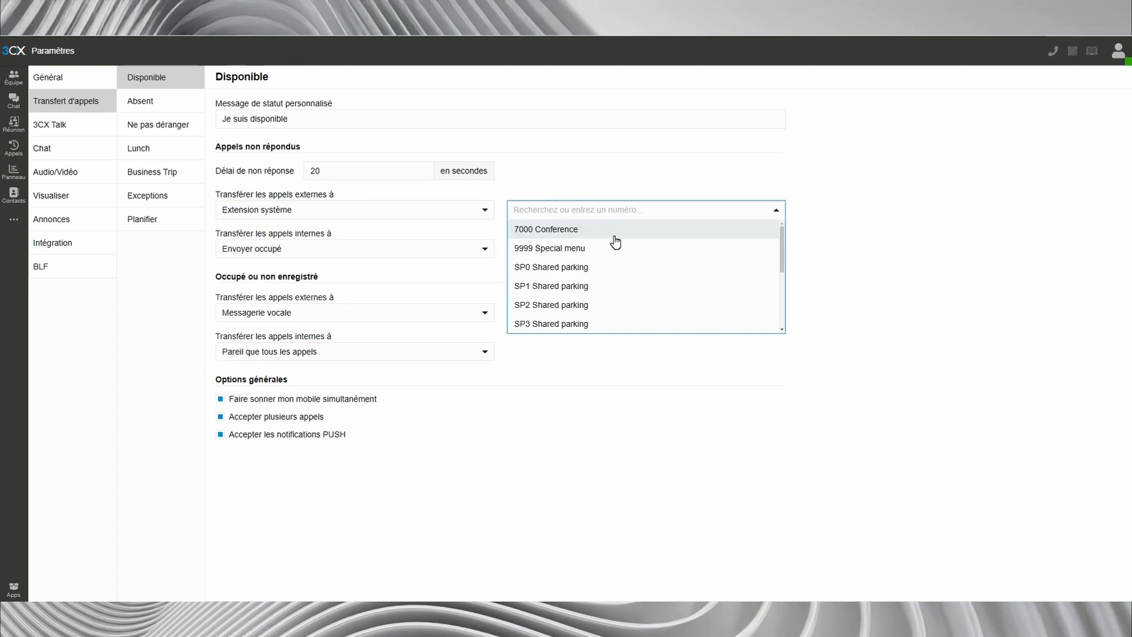
scroll(615, 241, "down", 4)
scroll(614, 242, "up", 4)
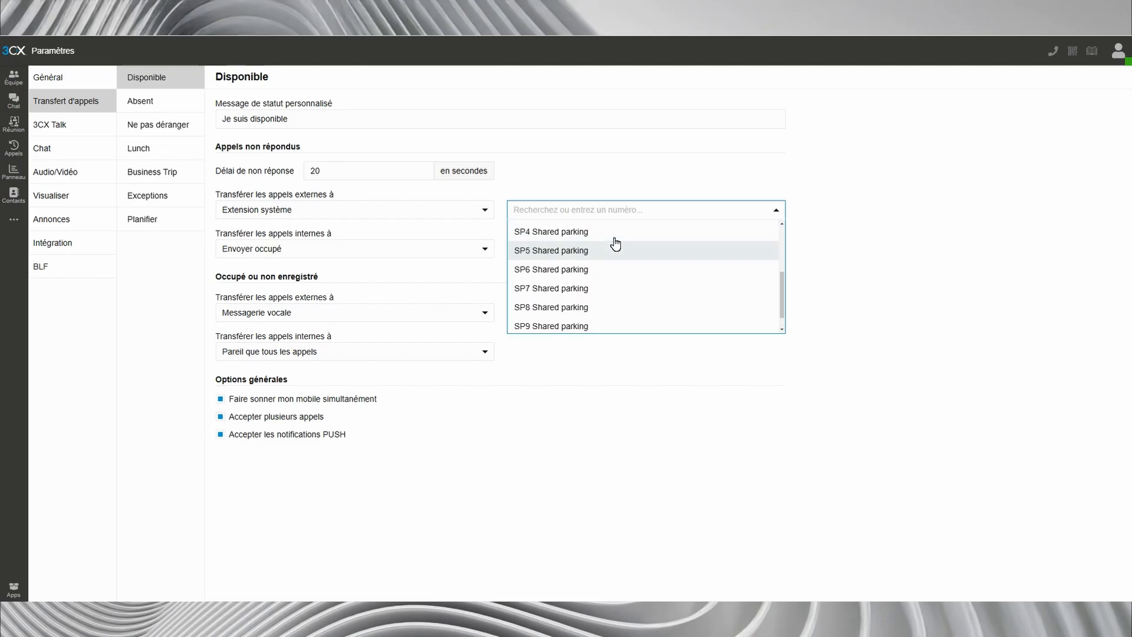
scroll(614, 244, "up", 1)
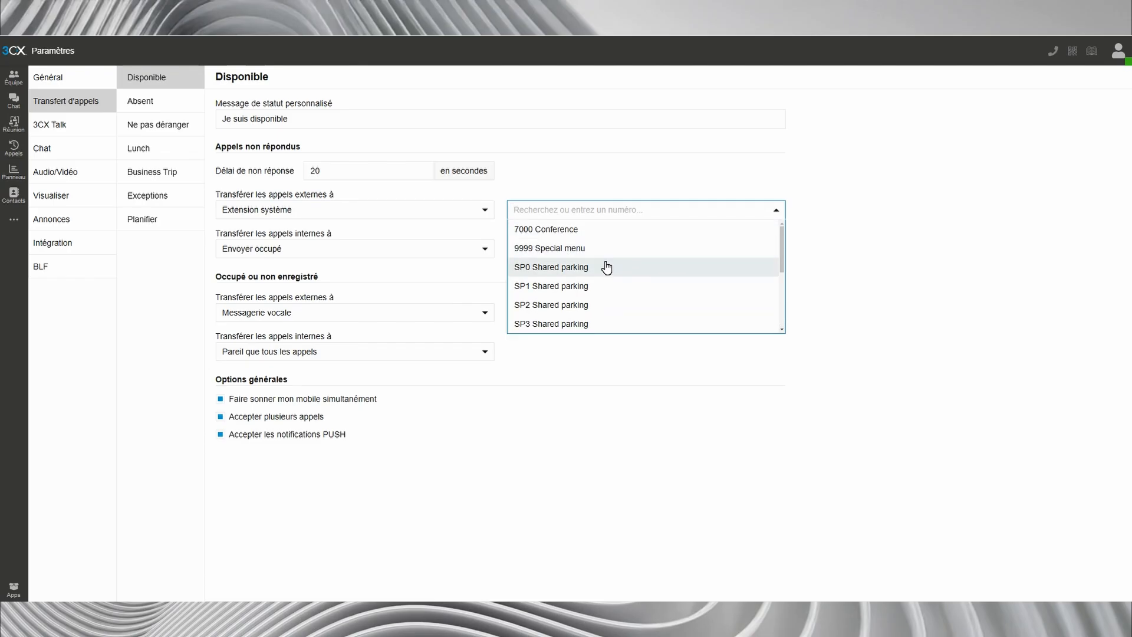
left_click(526, 188)
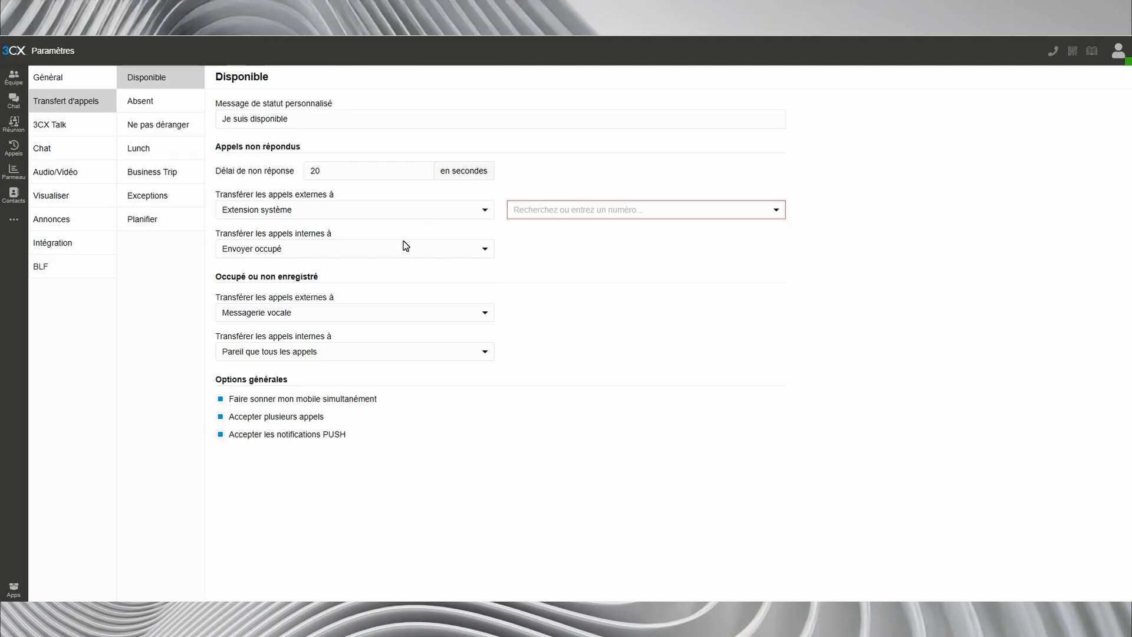
- Set unanswered external calls to Envoyer occupé and keep simultaneous mobile ringing enabled
left_click(404, 212)
left_click(353, 323)
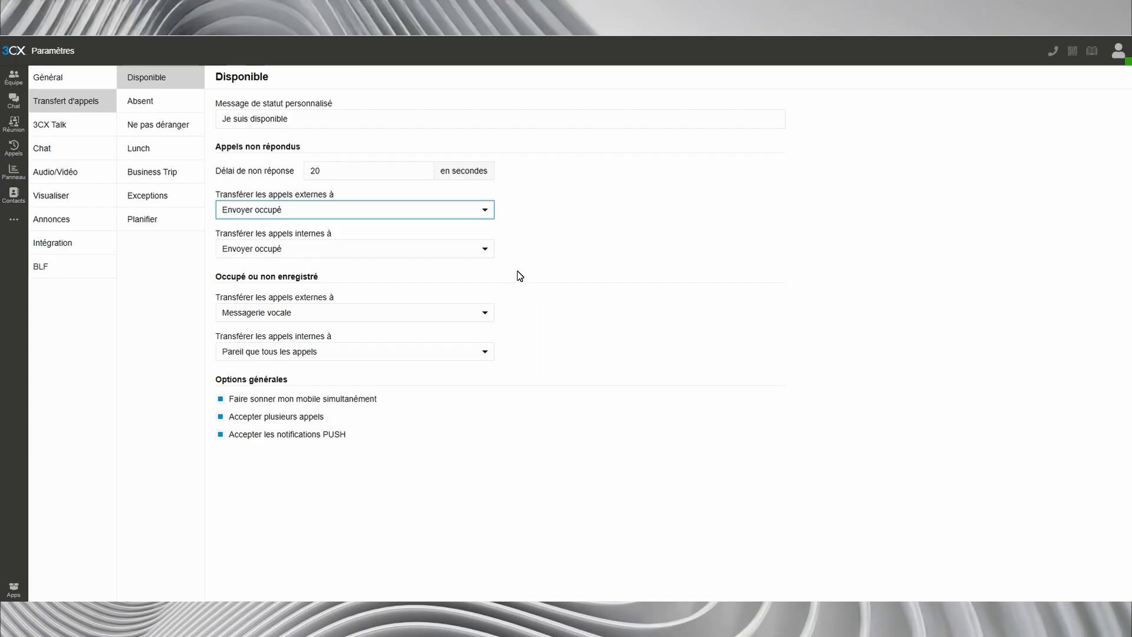
left_click(454, 209)
left_click(454, 210)
left_click(222, 400)
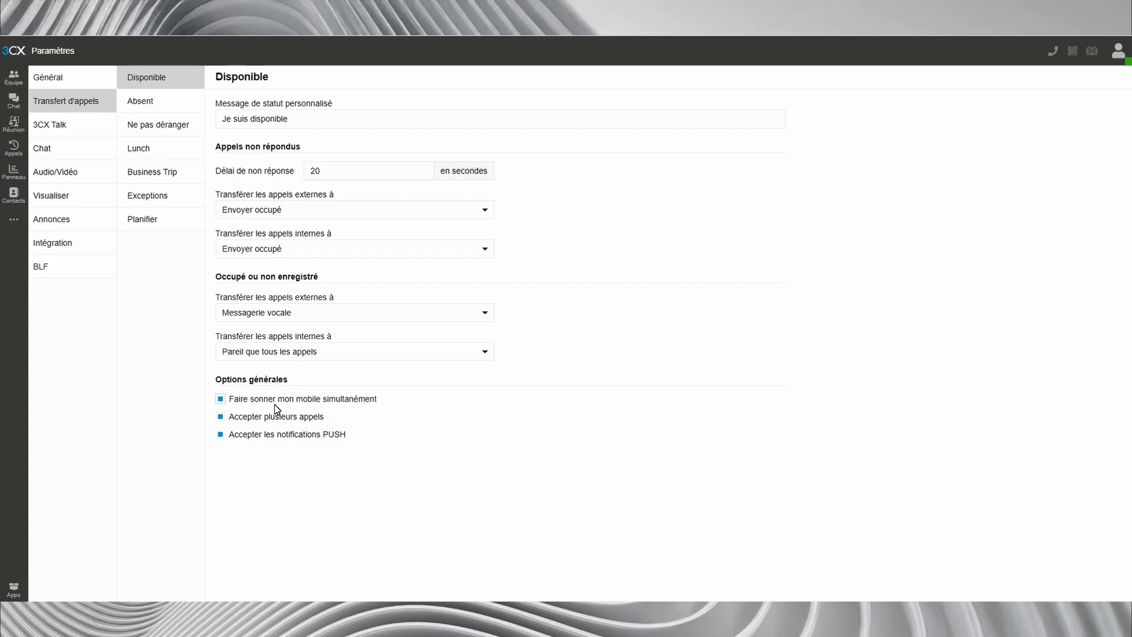
- Start a new call forwarding exception rule and enter the caller's phone number as the caller ID
left_click(180, 204)
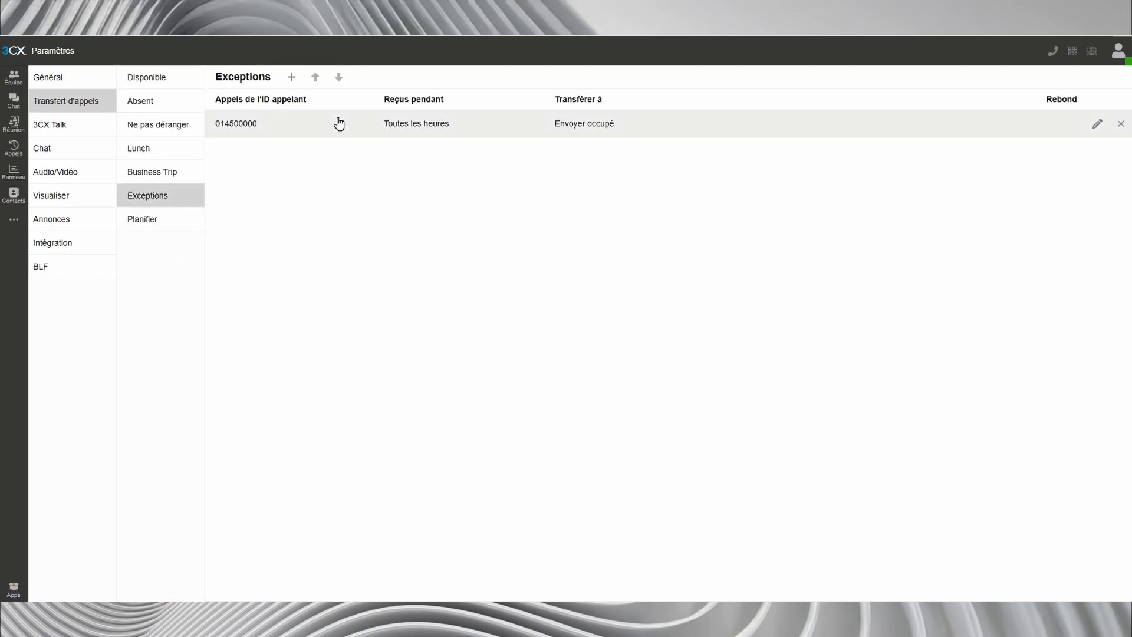
left_click(297, 81)
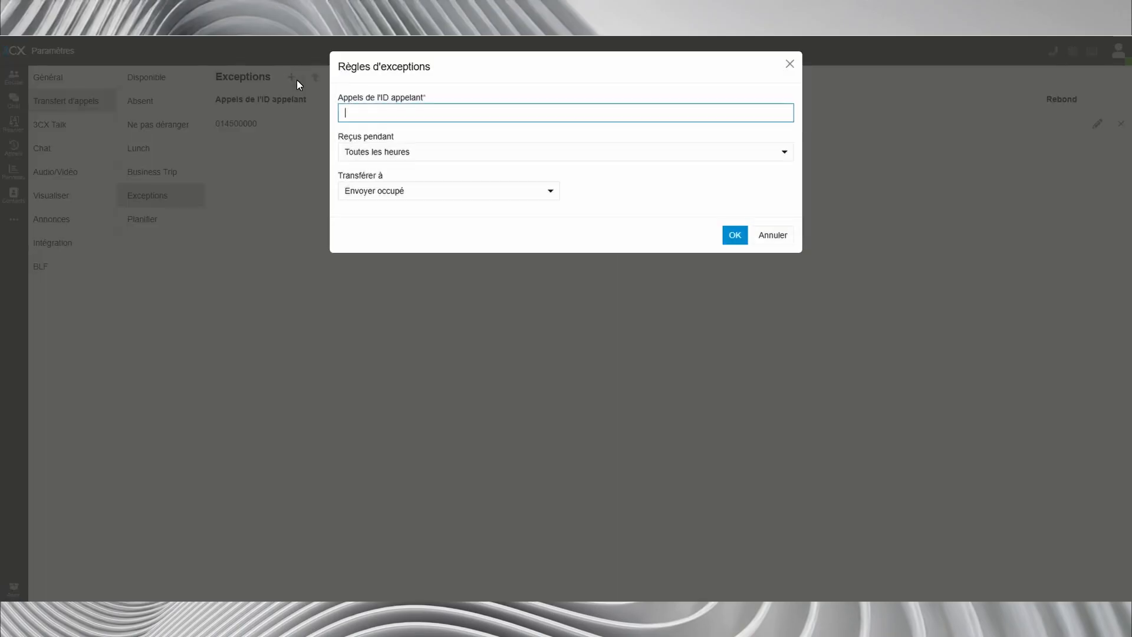
type("0100000000")
left_click(396, 151)
left_click(396, 152)
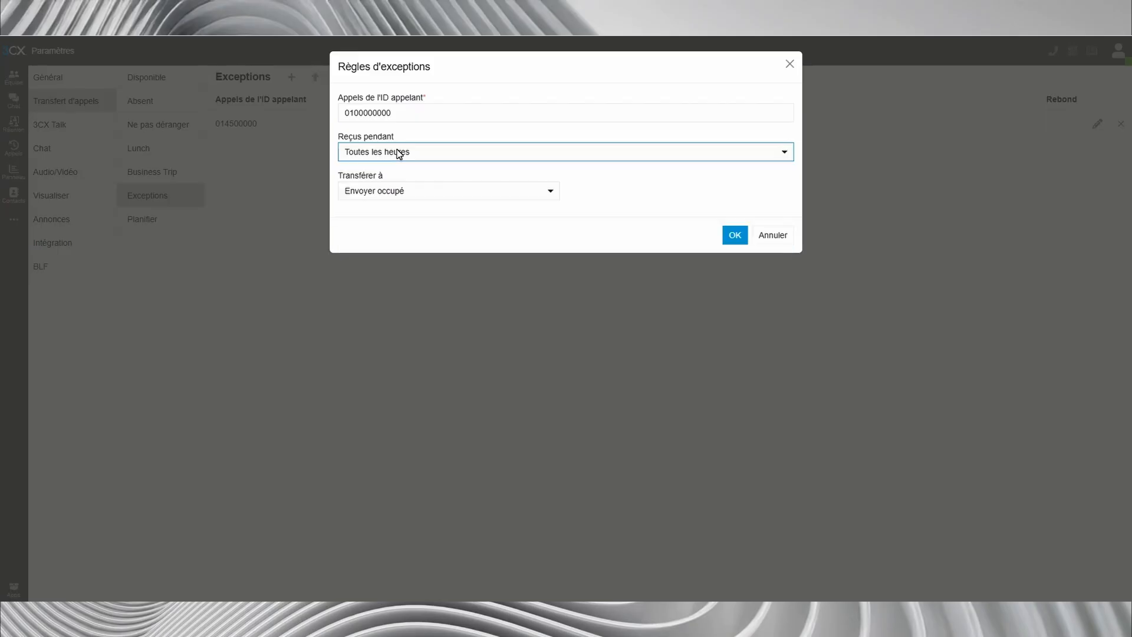
- Make the exception forward calls received during Temps de pause to Messagerie vocale, and save the rule
left_click(394, 196)
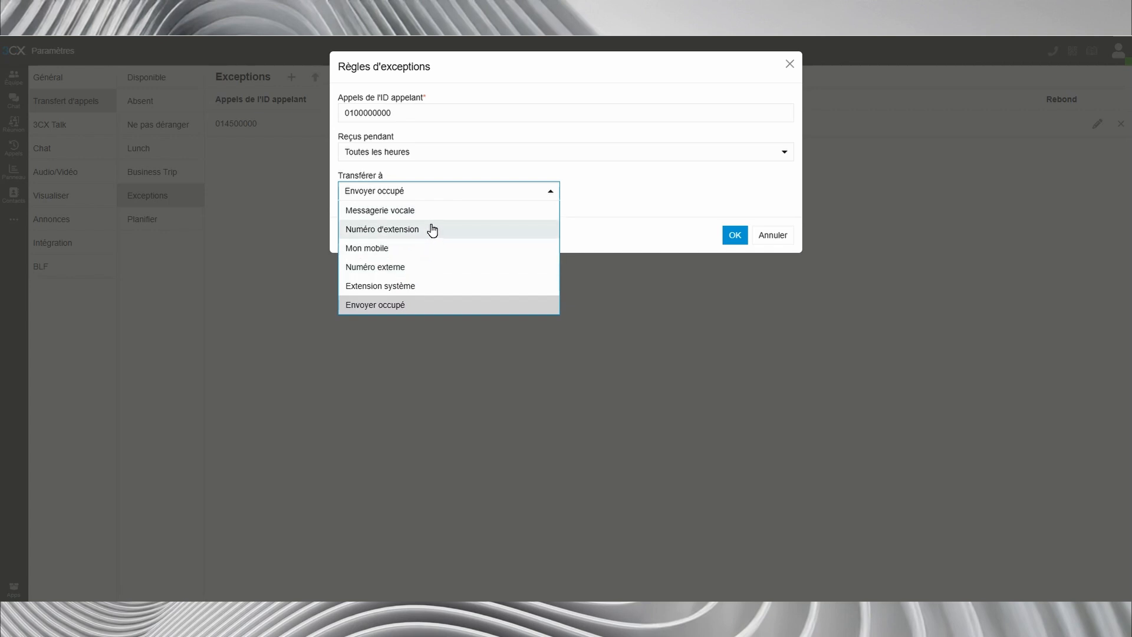
left_click(463, 210)
left_click(429, 153)
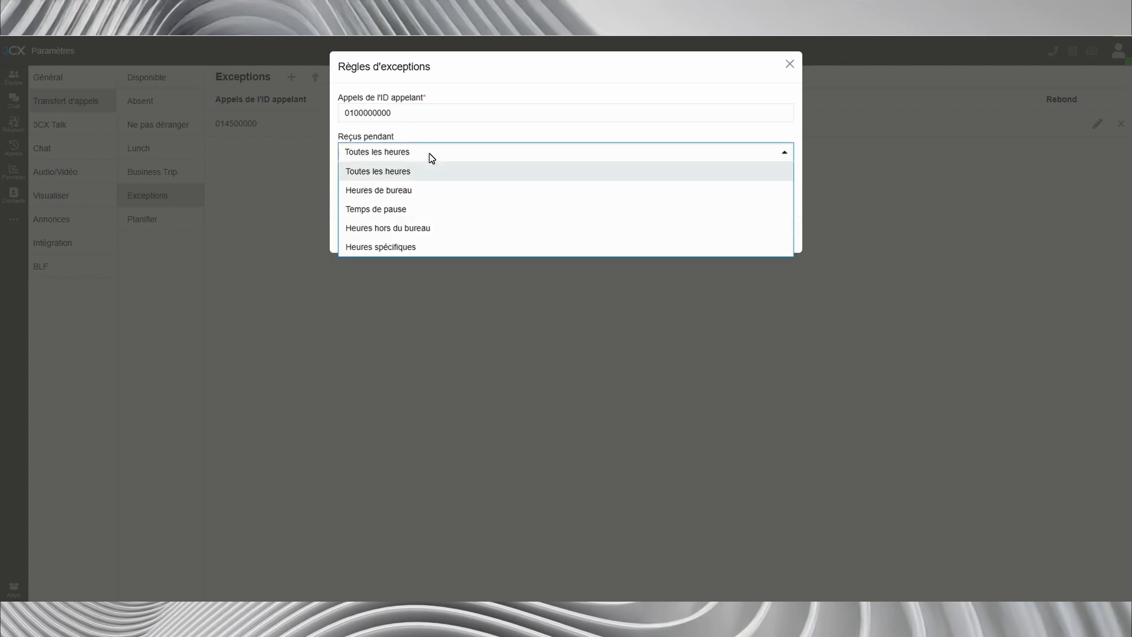
left_click(408, 211)
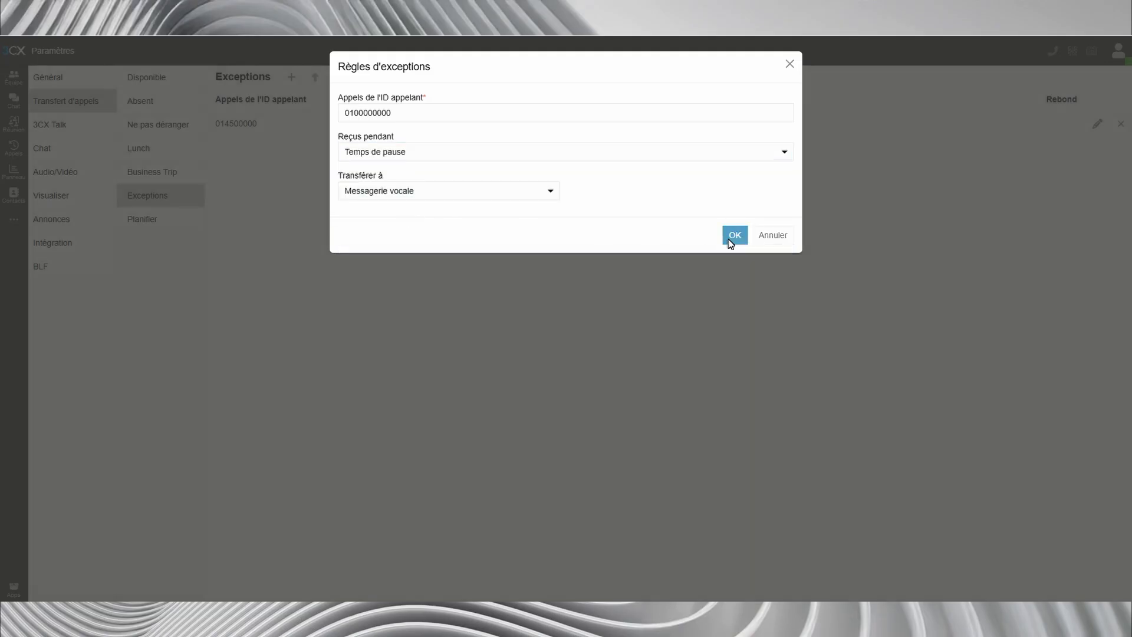
left_click(729, 239)
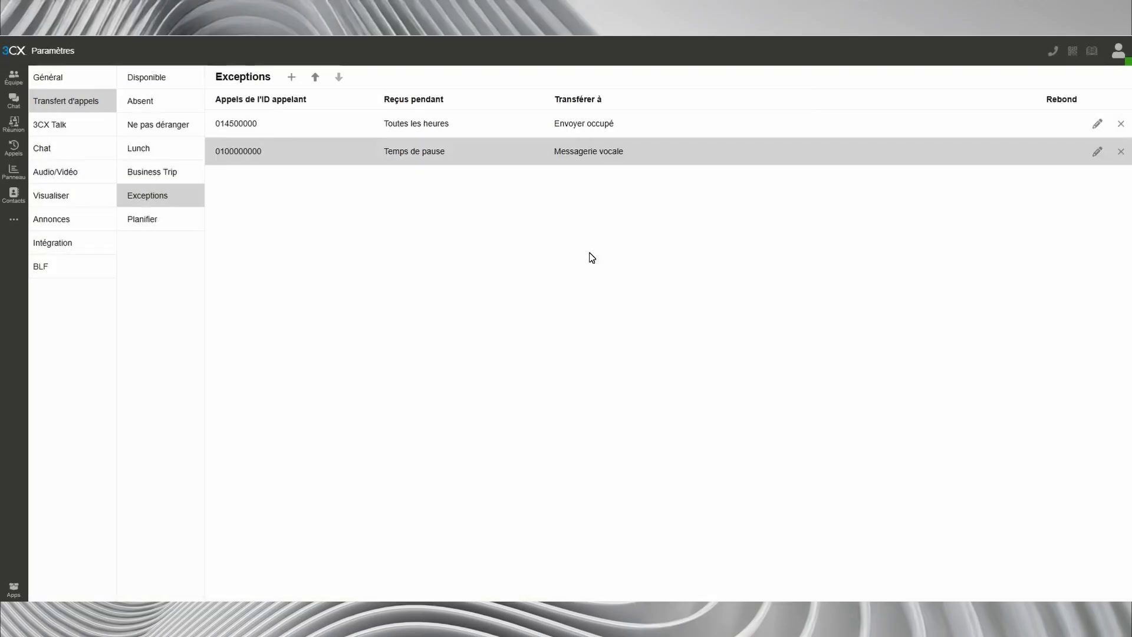
- In the extension's schedule, choose specific office hours and add 09:00 to 18:00 for Monday
left_click(169, 222)
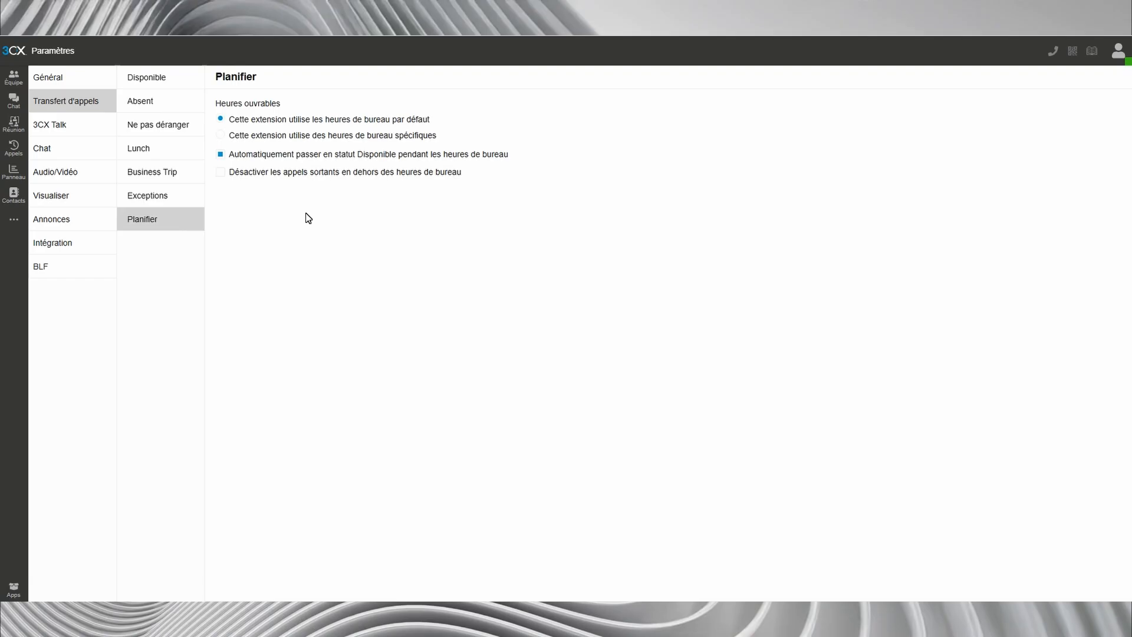
left_click(221, 135)
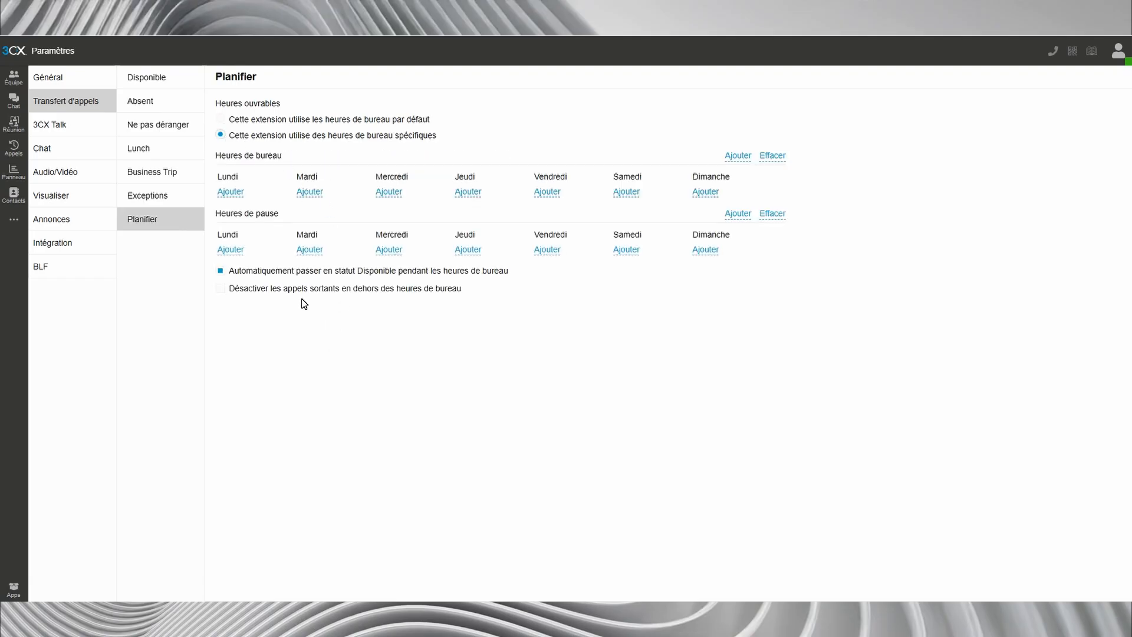
left_click(244, 194)
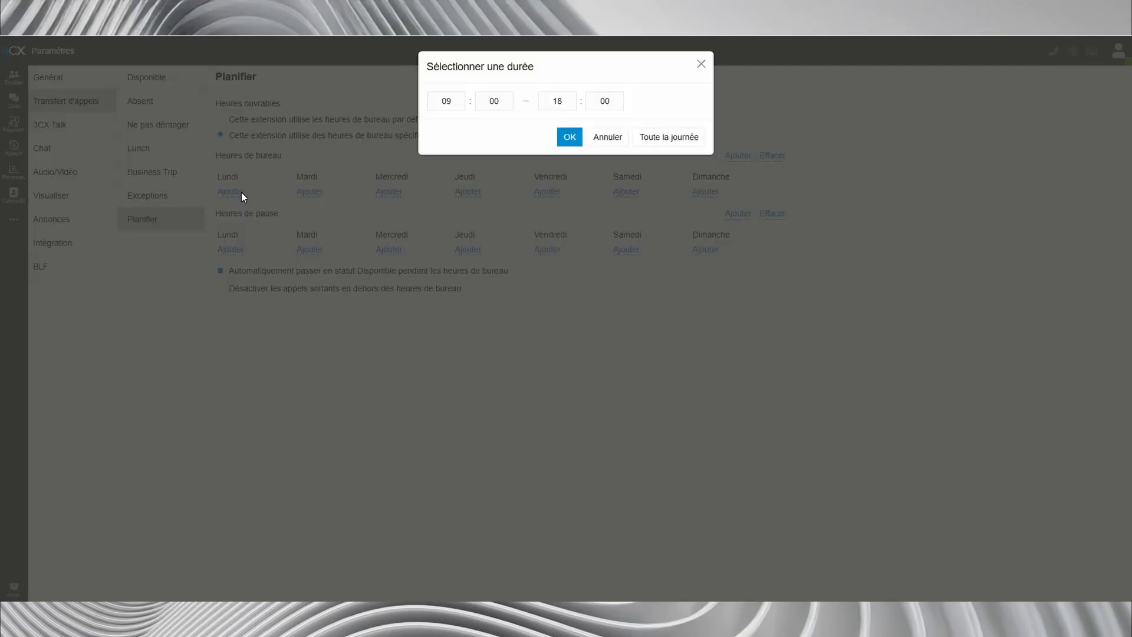
left_click(568, 138)
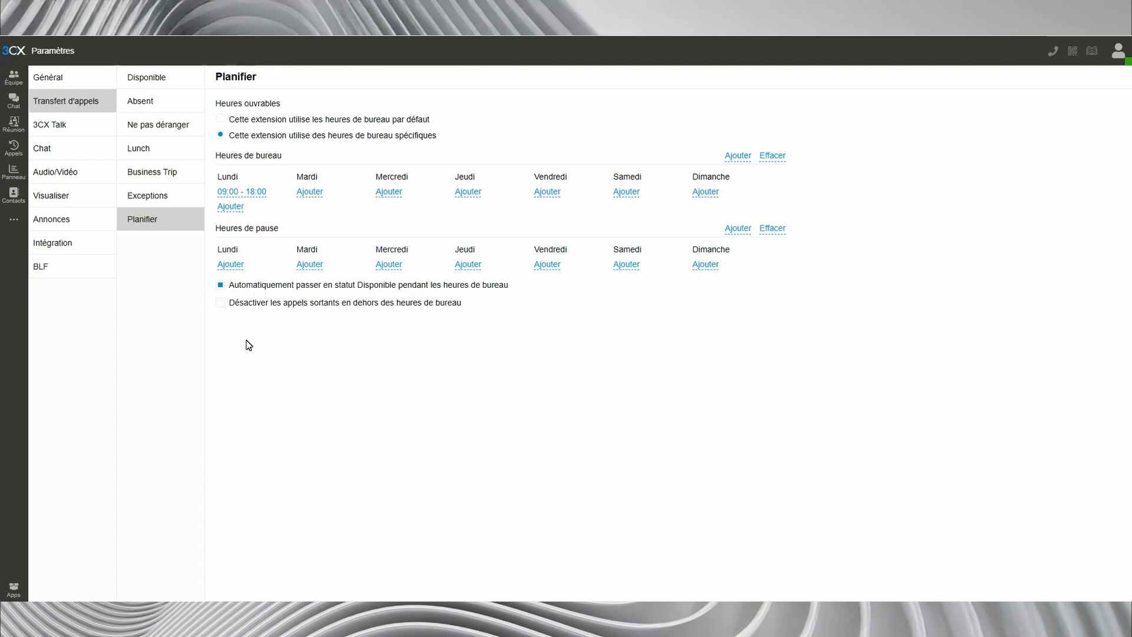
left_click(225, 306)
left_click(226, 306)
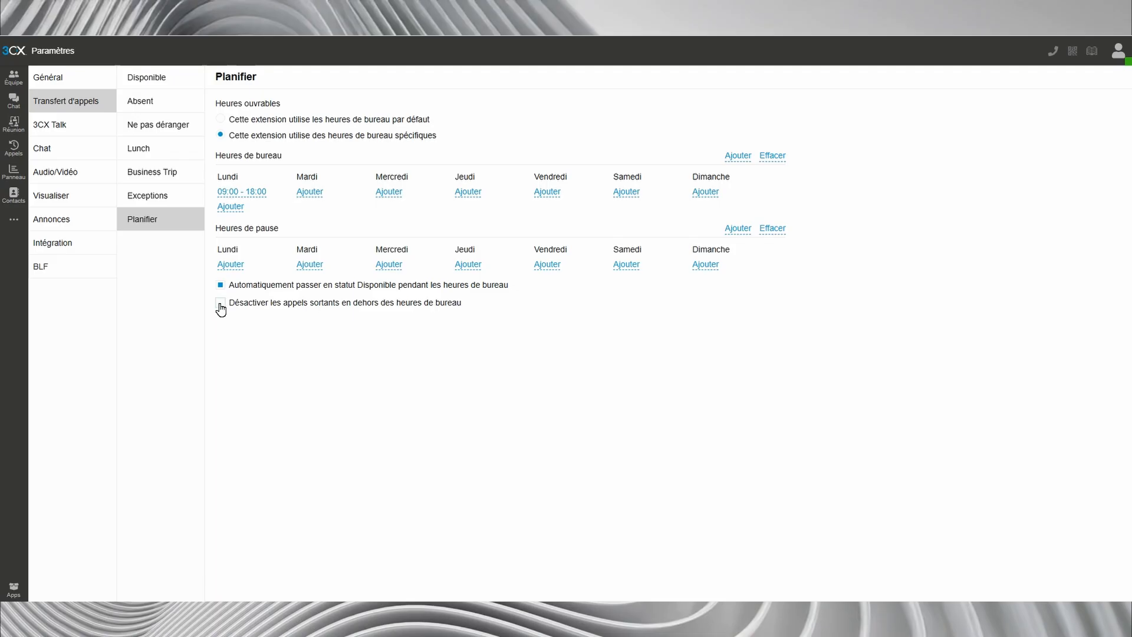